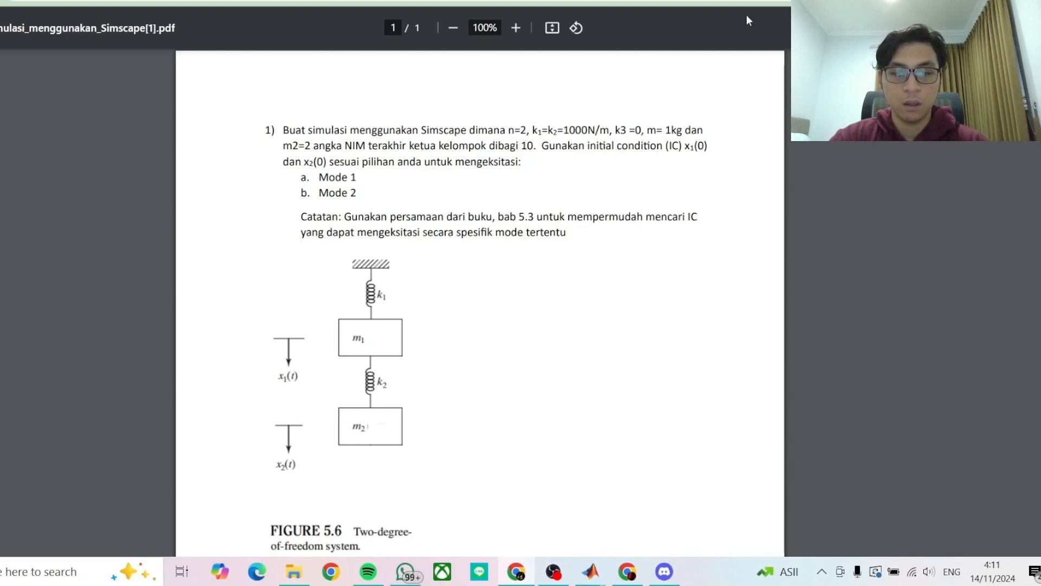
- Read through the two-degree-of-freedom Simscape assignment and its Figure 5.6 in the PDF
{"action": "scroll", "coordinate": [352, 342], "scroll_direction": "down", "scroll_amount": 1}
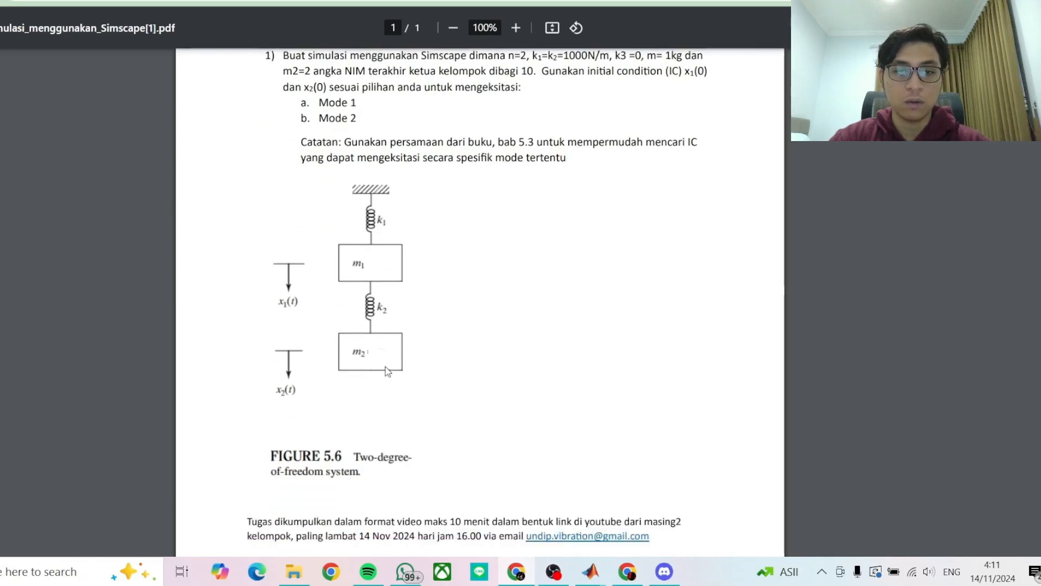
{"action": "scroll", "coordinate": [499, 325], "scroll_direction": "up", "scroll_amount": 1}
{"action": "scroll", "coordinate": [500, 326], "scroll_direction": "up", "scroll_amount": 1}
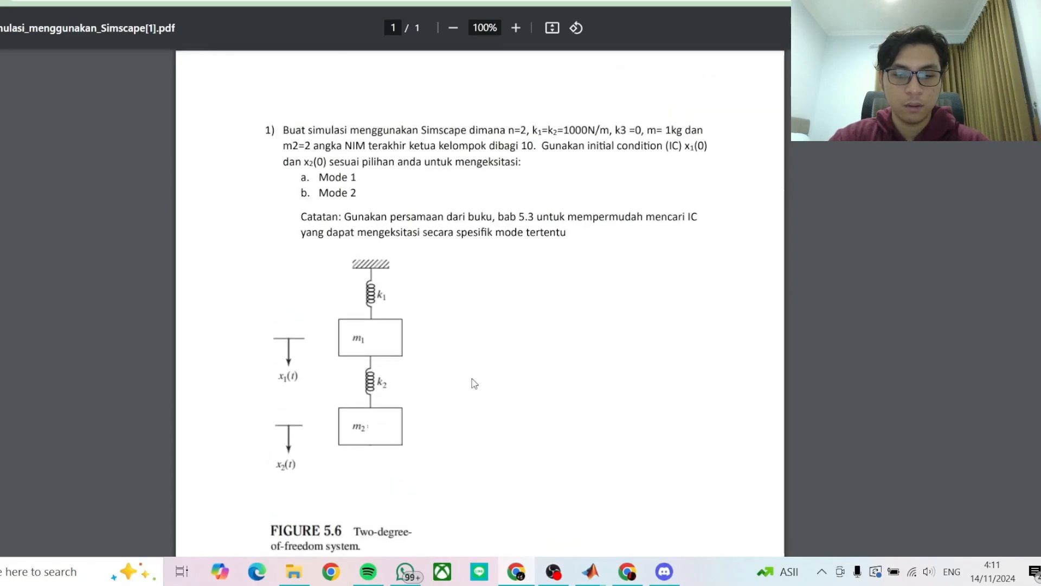
- Switch to MATLAB, review the stiffness, mass and frequency definitions in data_spring_mass_2dof[1].m, and return to the assignment
{"action": "mouse_move", "coordinate": [592, 572]}
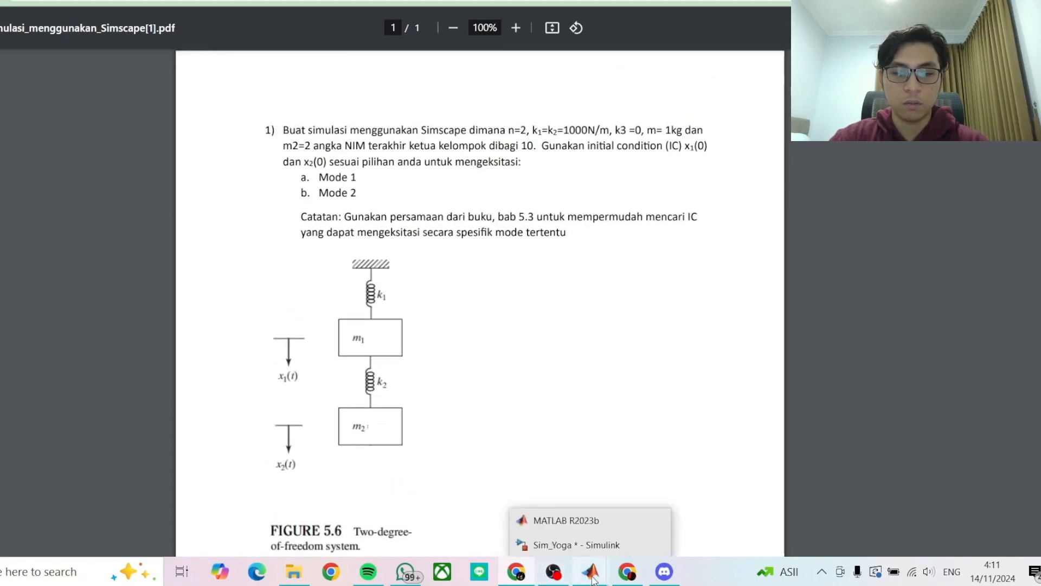
{"action": "left_click", "coordinate": [567, 521]}
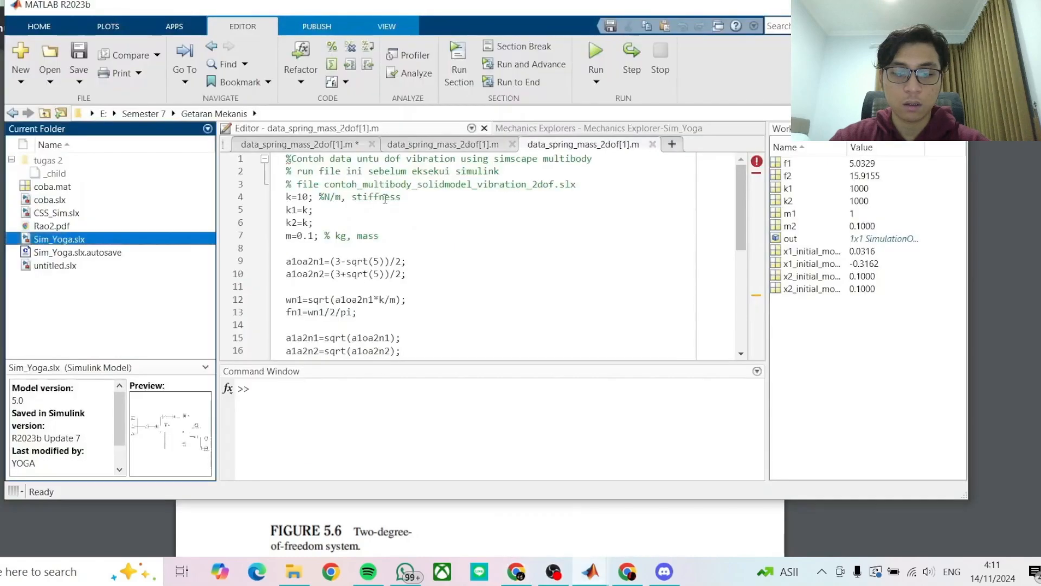
{"action": "scroll", "coordinate": [342, 185], "scroll_direction": "down", "scroll_amount": 6}
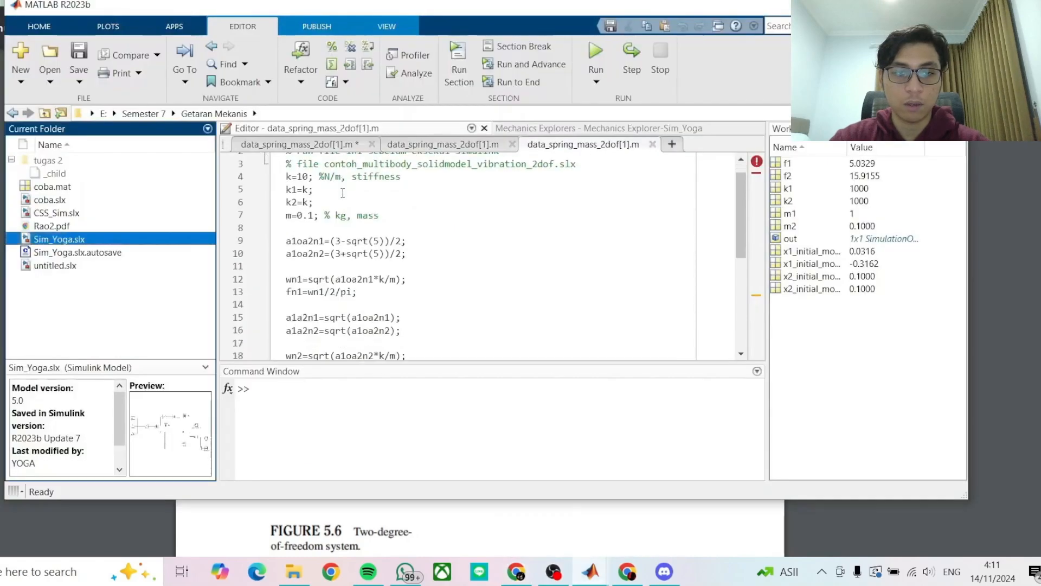
{"action": "scroll", "coordinate": [354, 221], "scroll_direction": "up", "scroll_amount": 6}
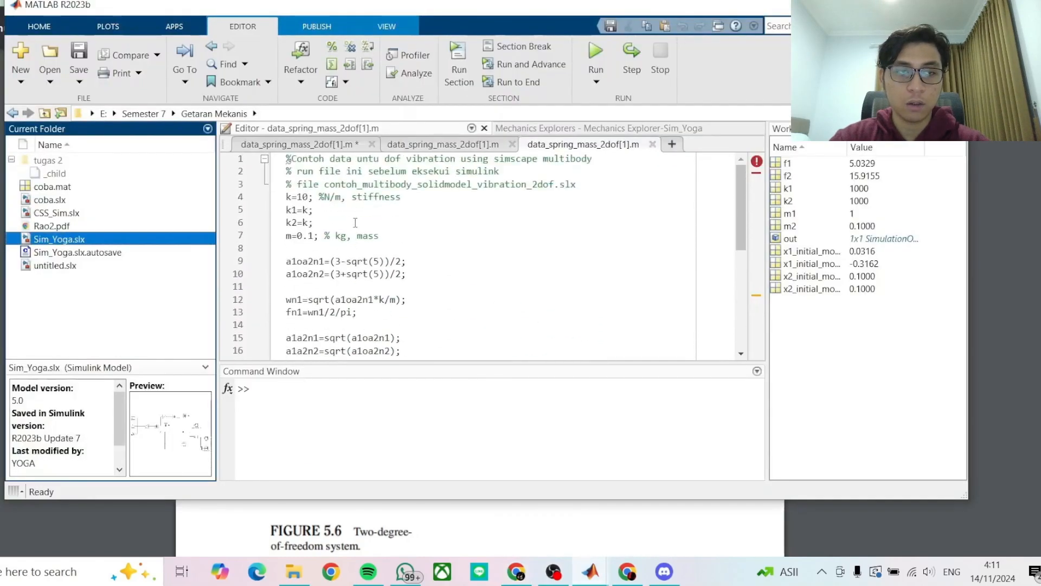
{"action": "left_click", "coordinate": [880, 5]}
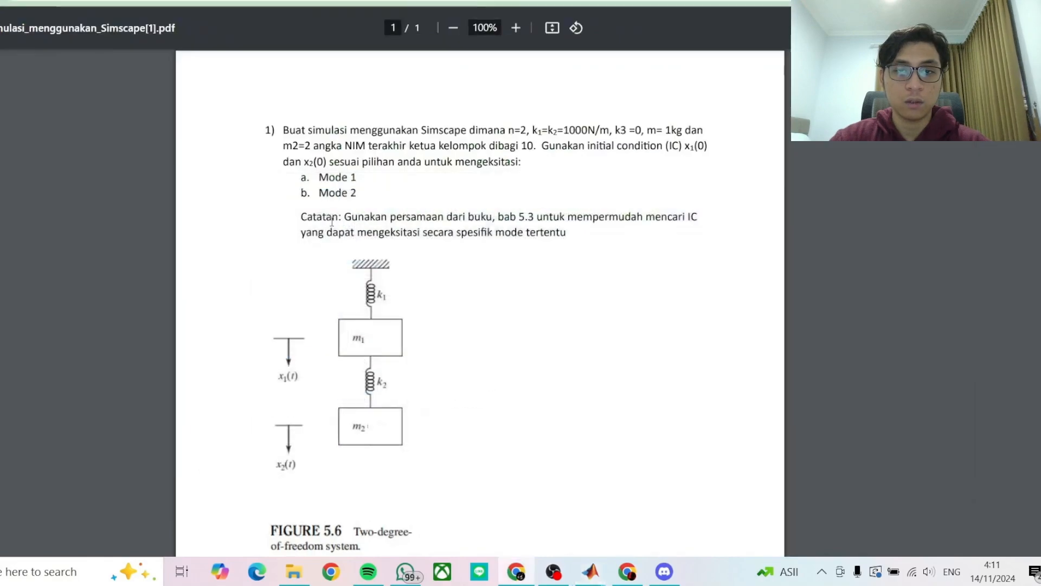
- Switch to the ChatGPT window and review its MATLAB code for calculating fn1 and fn2
{"action": "mouse_move", "coordinate": [623, 576]}
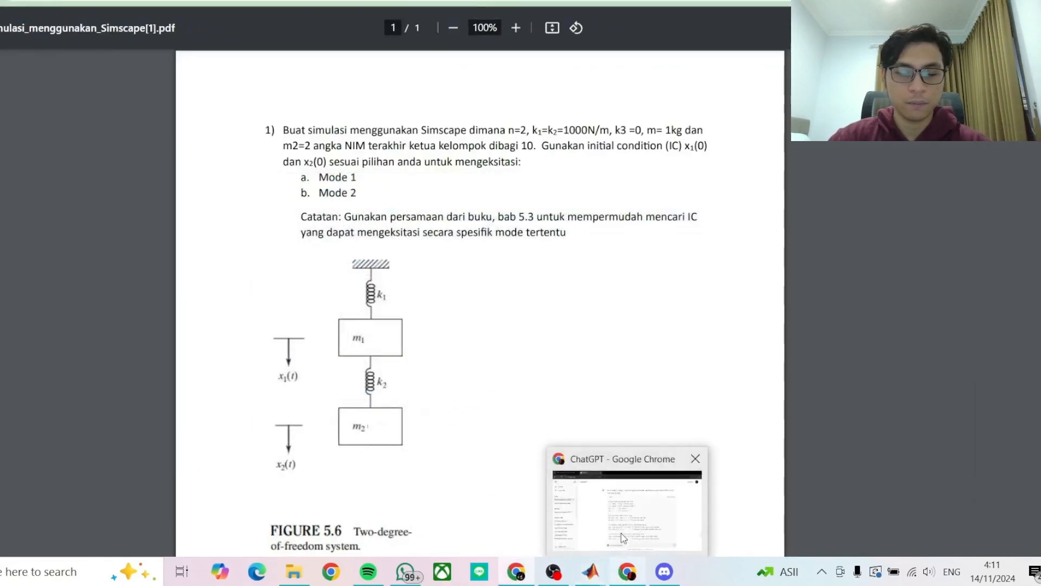
{"action": "left_click", "coordinate": [623, 534]}
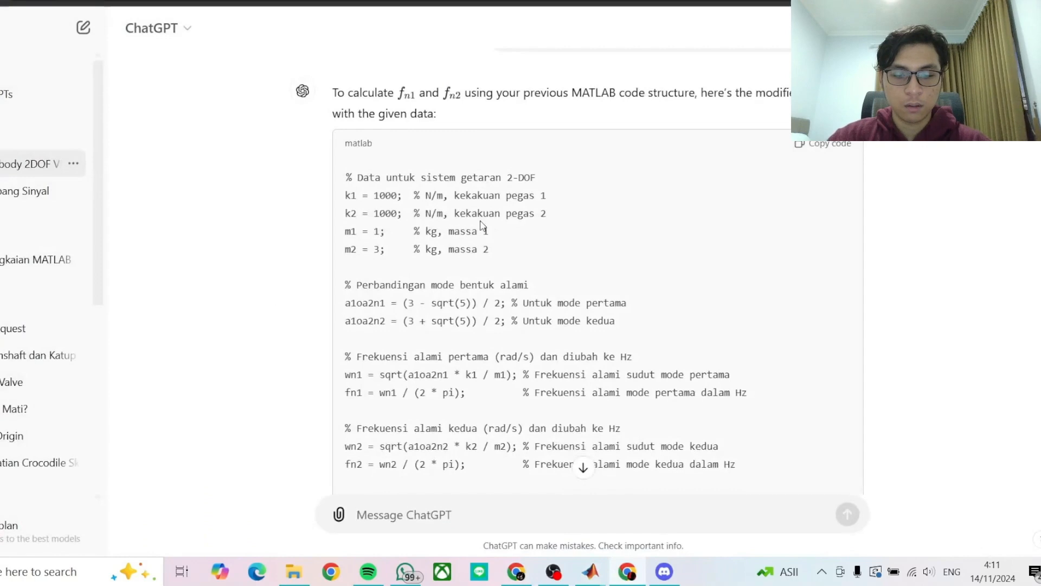
{"action": "scroll", "coordinate": [481, 225], "scroll_direction": "down", "scroll_amount": 1}
{"action": "scroll", "coordinate": [457, 210], "scroll_direction": "up", "scroll_amount": 1}
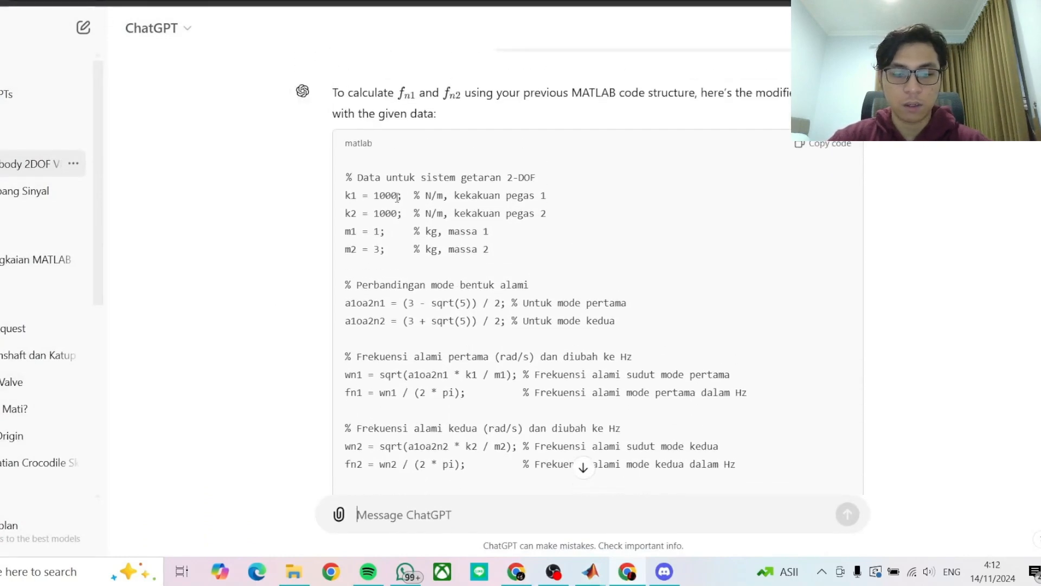
{"action": "scroll", "coordinate": [392, 188], "scroll_direction": "down", "scroll_amount": 1}
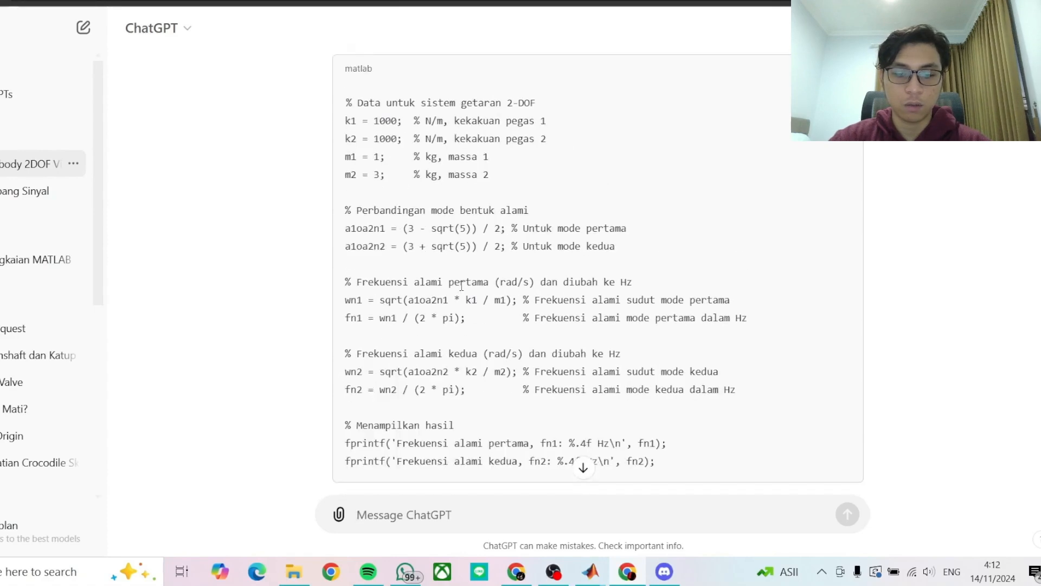
- Switch to the open Simulink model and examine its configuration, World Frame, Rigid Transform, Prismatic Joint, M1 and M2 blocks
{"action": "mouse_move", "coordinate": [591, 571]}
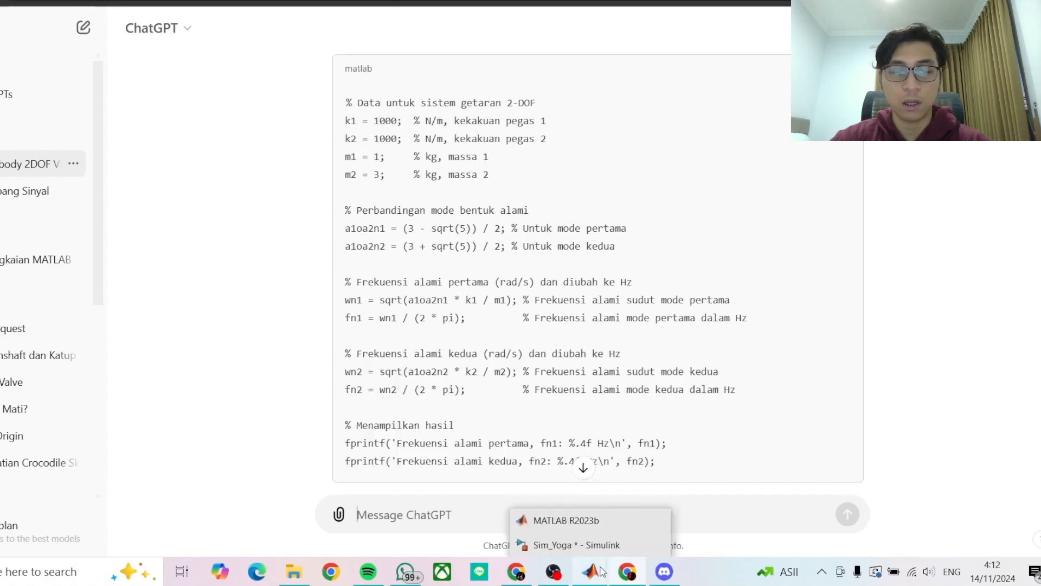
{"action": "left_click", "coordinate": [595, 547]}
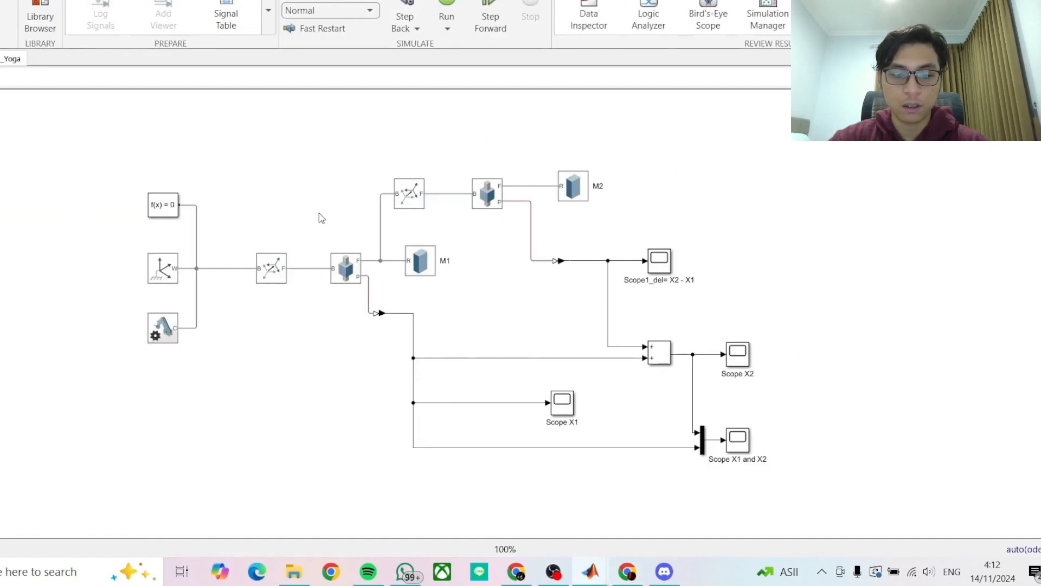
{"action": "left_click", "coordinate": [163, 216]}
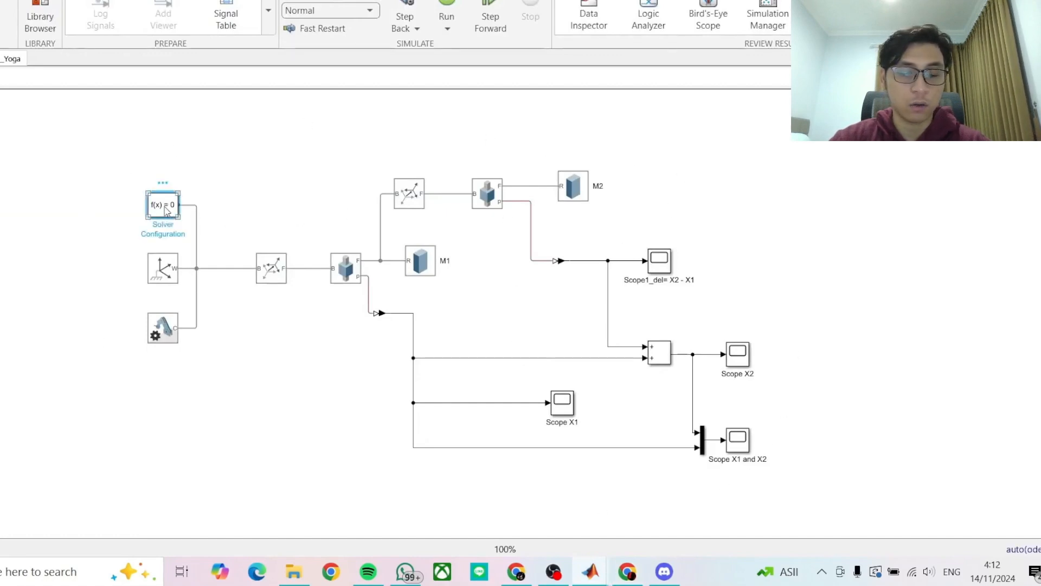
{"action": "left_click", "coordinate": [165, 267]}
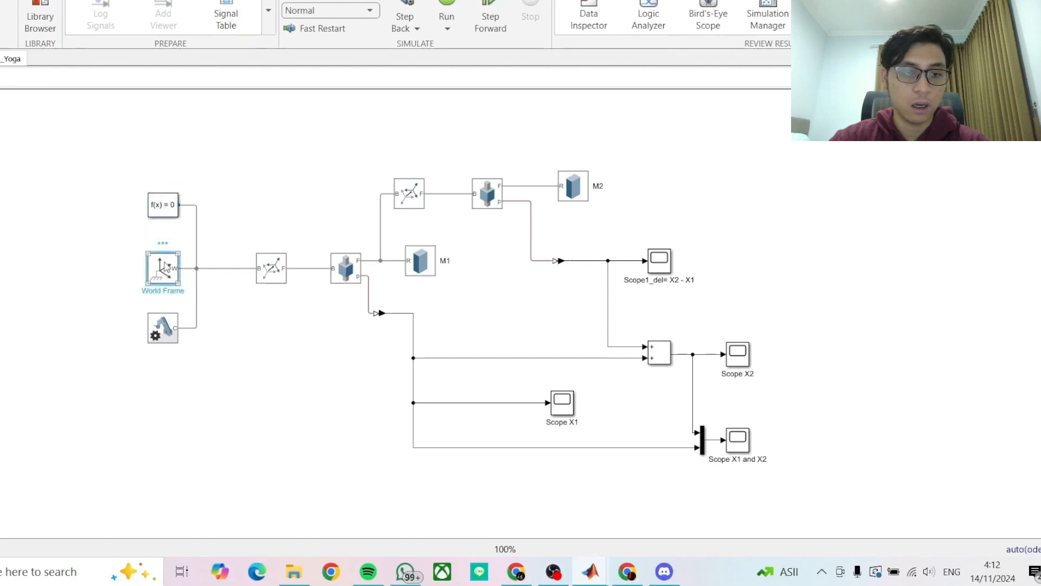
{"action": "left_click", "coordinate": [168, 340]}
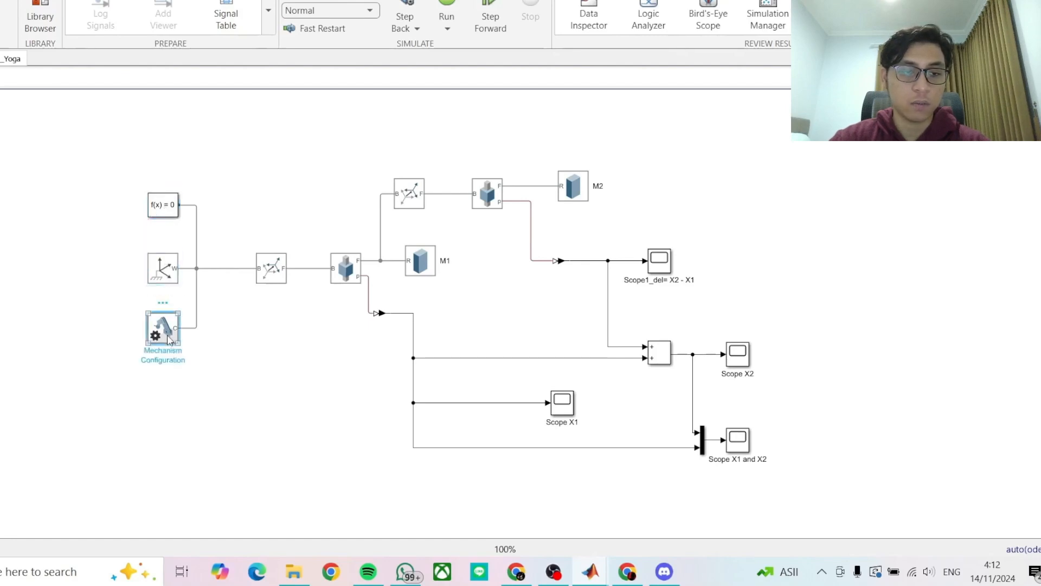
{"action": "left_click", "coordinate": [283, 265]}
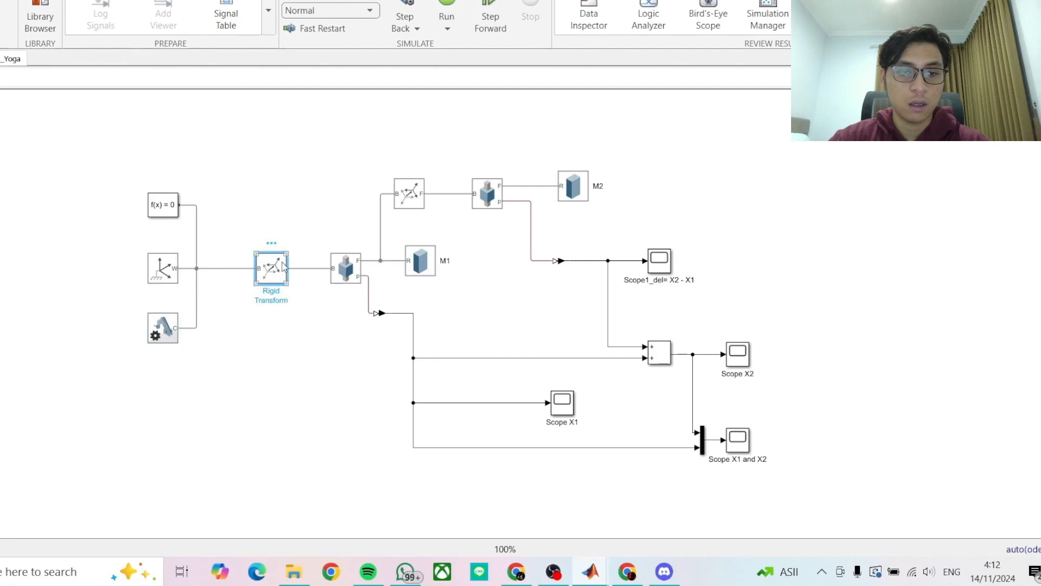
{"action": "left_click", "coordinate": [346, 267]}
{"action": "left_click", "coordinate": [417, 264]}
{"action": "left_click", "coordinate": [409, 197]}
{"action": "left_click", "coordinate": [491, 199]}
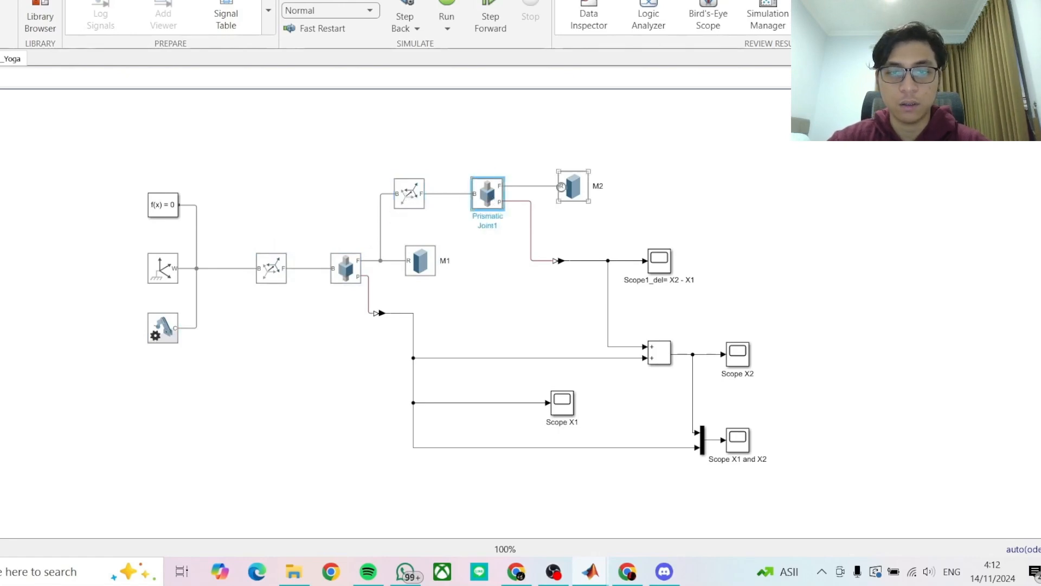
{"action": "left_click", "coordinate": [570, 190]}
- Examine the model's output blocks: Scope X1, Add, Mux, Scope X2, and Scope X1 and X2
{"action": "left_click", "coordinate": [562, 404]}
{"action": "left_click", "coordinate": [659, 353]}
{"action": "left_click", "coordinate": [803, 275]}
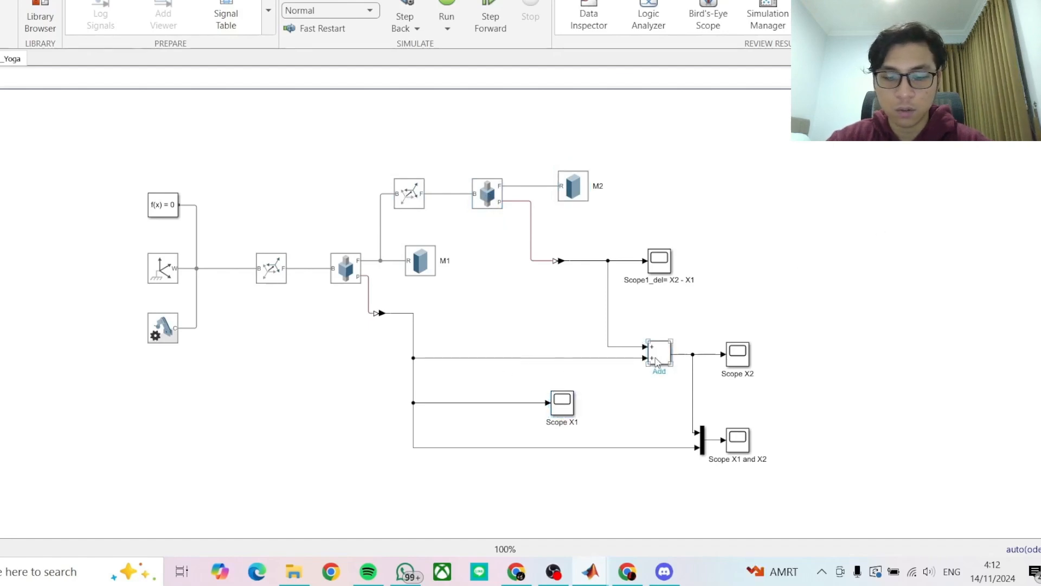
{"action": "left_click", "coordinate": [705, 441]}
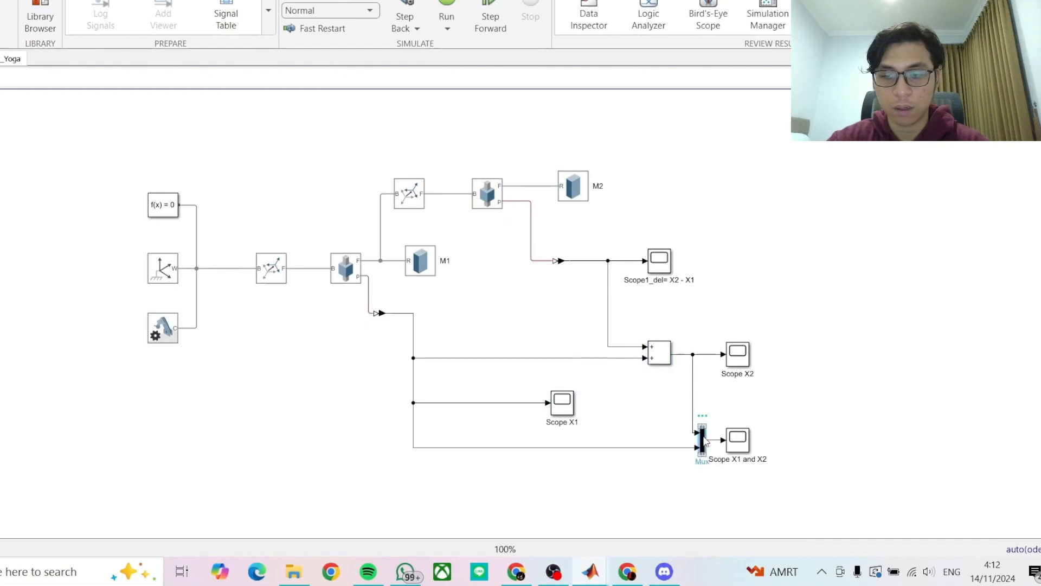
{"action": "left_click", "coordinate": [744, 358]}
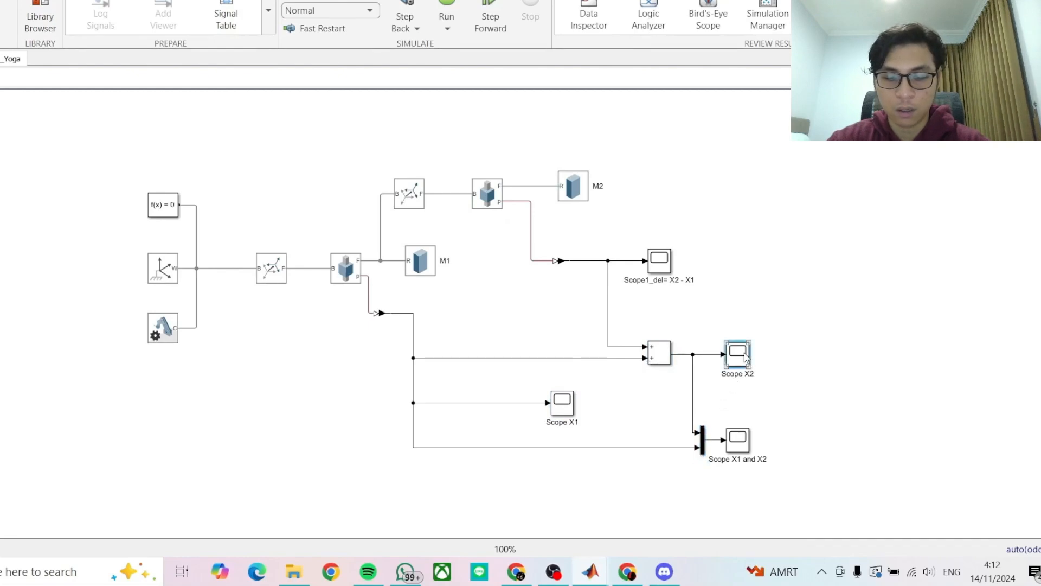
{"action": "left_click", "coordinate": [742, 443]}
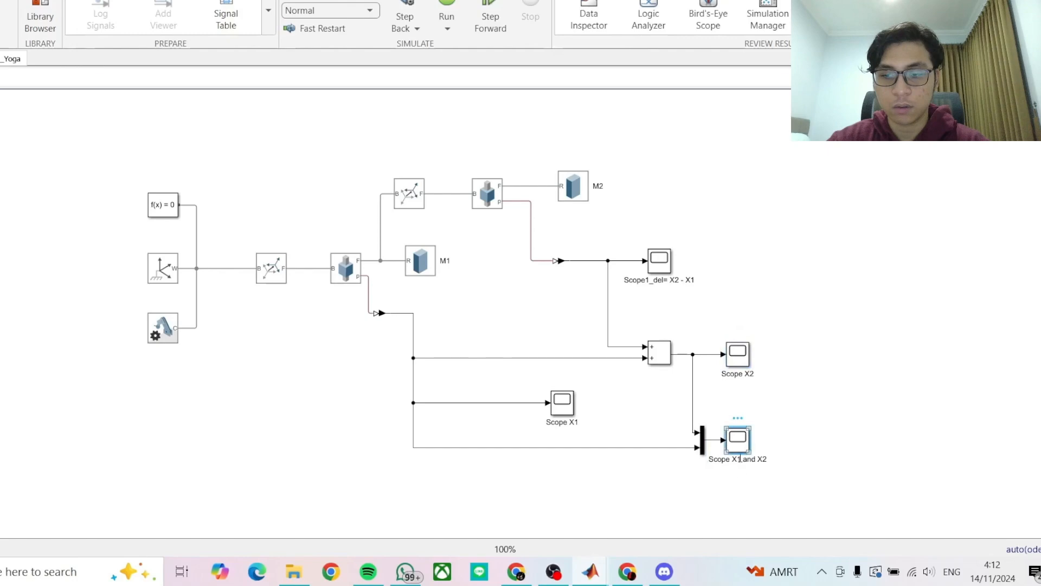
{"action": "left_click", "coordinate": [779, 351]}
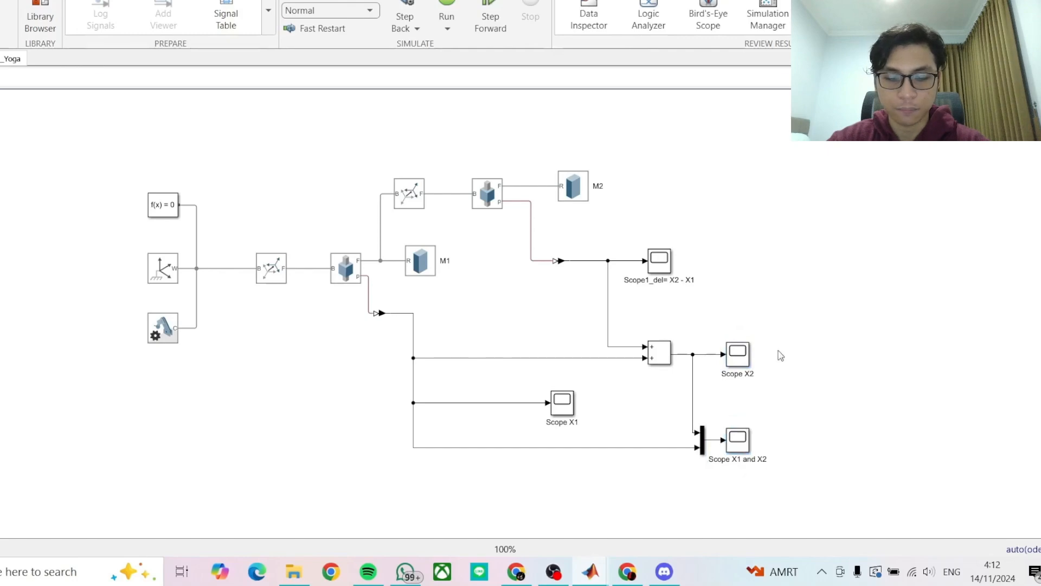
- Check the M1 solid's dimensions and density-based inertia settings, and update its derived values
{"action": "double_click", "coordinate": [423, 263]}
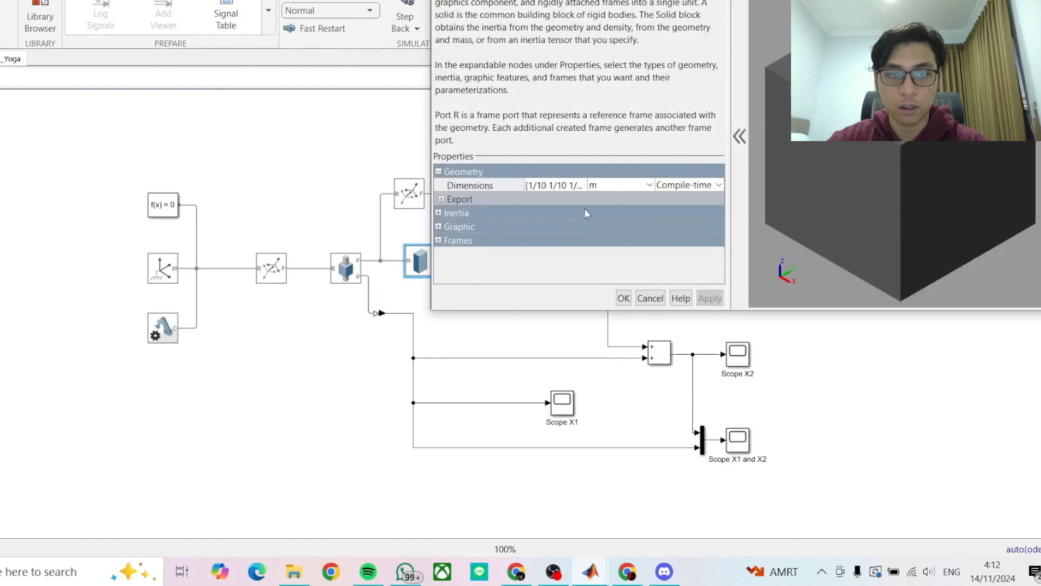
{"action": "left_click", "coordinate": [543, 185]}
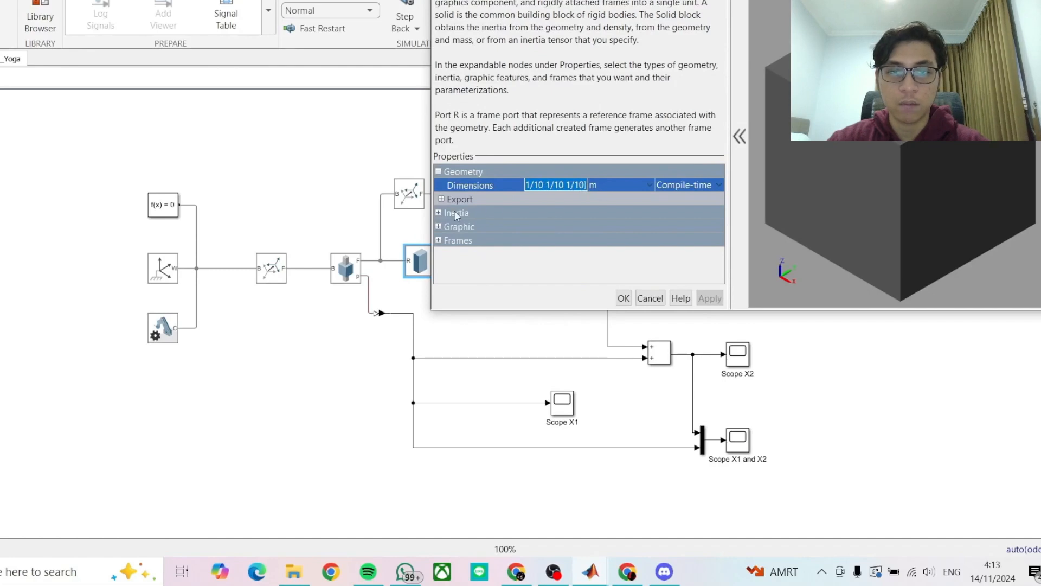
{"action": "left_click", "coordinate": [441, 199]}
{"action": "left_click", "coordinate": [441, 199]}
{"action": "left_click", "coordinate": [438, 212]}
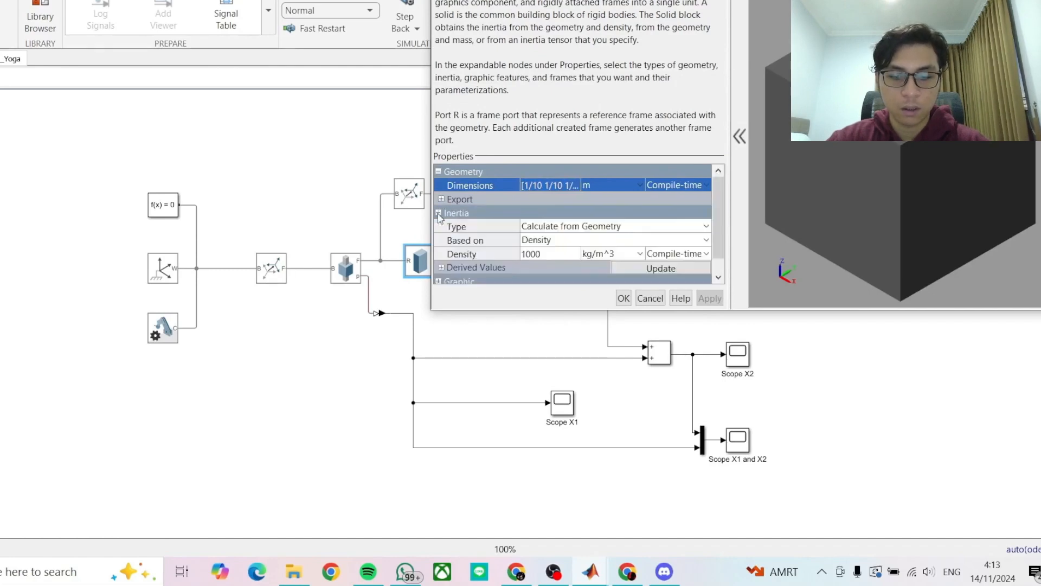
{"action": "left_click", "coordinate": [631, 269]}
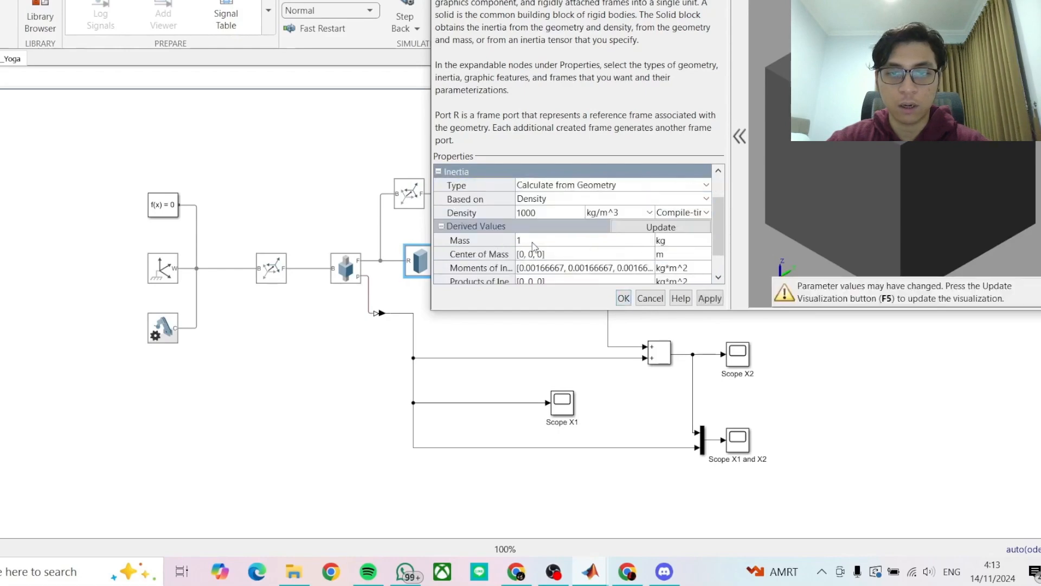
{"action": "left_click", "coordinate": [624, 298]}
- Check the M2 solid's dimensions and its density-based derived inertia values, and close its properties
{"action": "left_click", "coordinate": [581, 221]}
{"action": "double_click", "coordinate": [578, 188]}
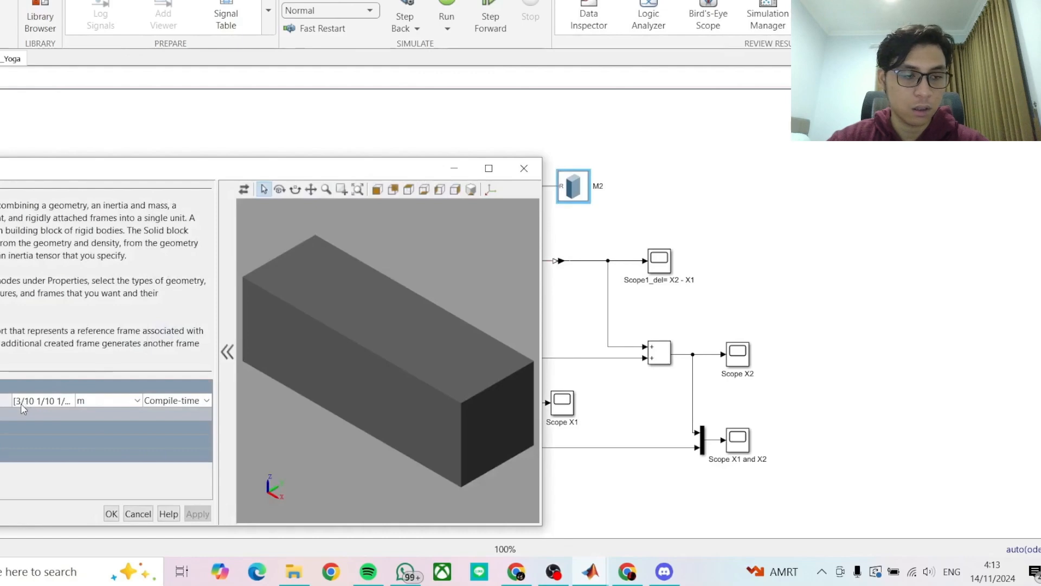
{"action": "left_click", "coordinate": [50, 401]}
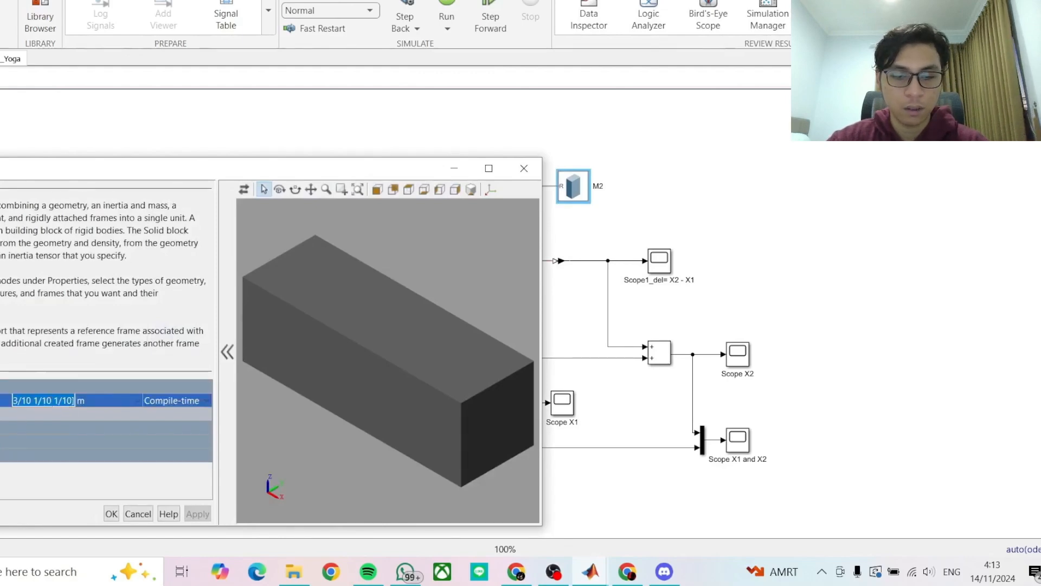
{"action": "left_click", "coordinate": [0, 427]}
{"action": "scroll", "coordinate": [62, 445], "scroll_direction": "down", "scroll_amount": 3}
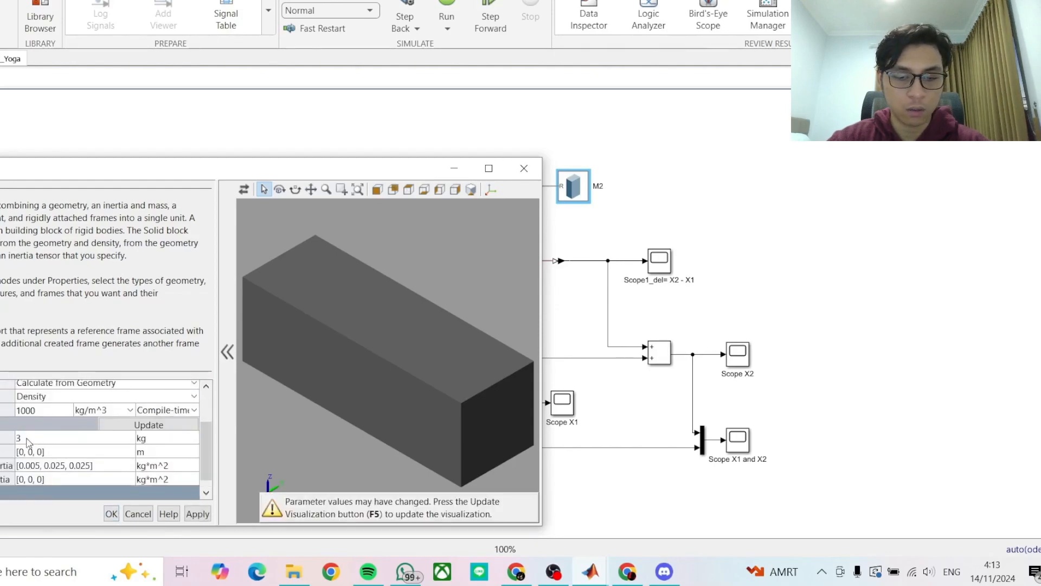
{"action": "left_click", "coordinate": [529, 168]}
{"action": "left_click", "coordinate": [496, 154]}
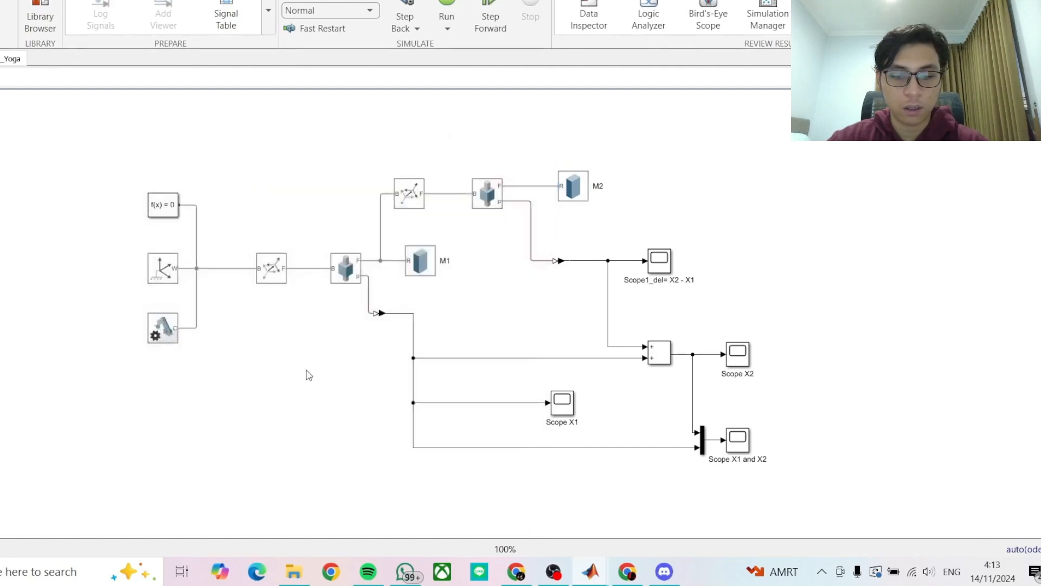
- Run the simulation and view the displacement plots in Scope X1 and Scope X2
{"action": "left_click", "coordinate": [448, 7]}
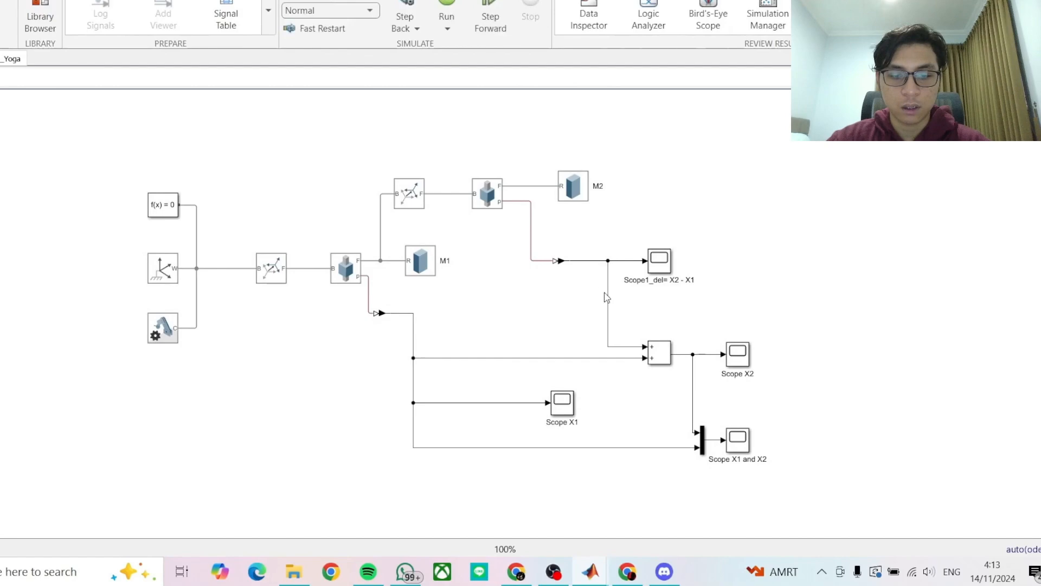
{"action": "double_click", "coordinate": [563, 404]}
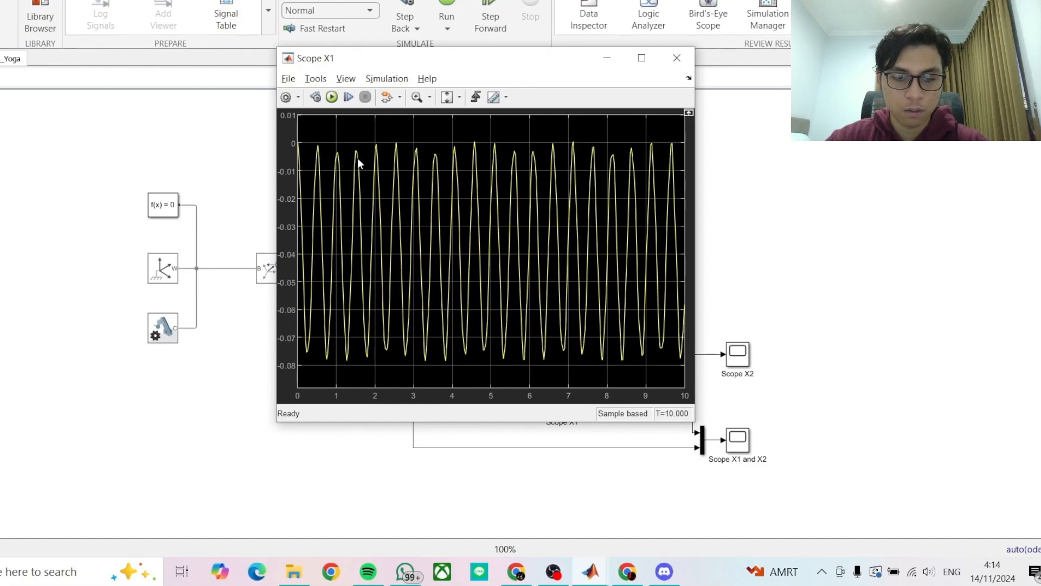
{"action": "left_click", "coordinate": [677, 57]}
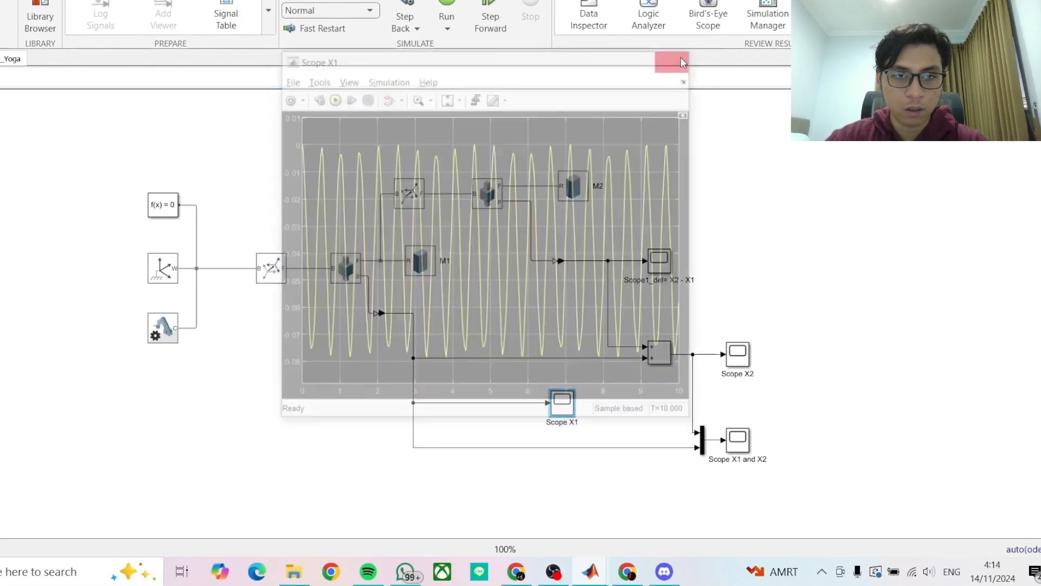
{"action": "left_click", "coordinate": [741, 360]}
{"action": "double_click", "coordinate": [741, 359]}
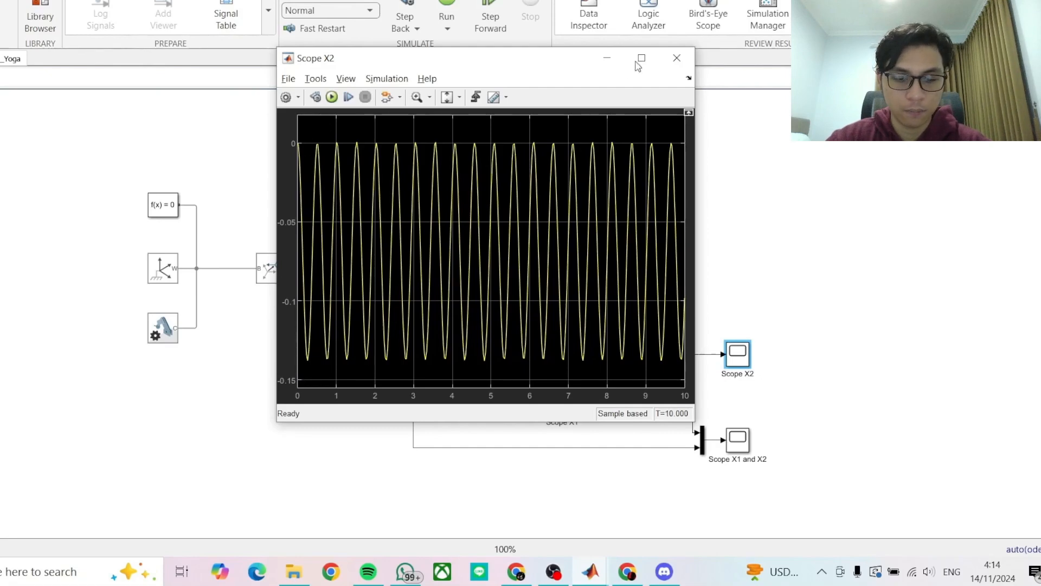
- Close Scope X2, then inspect the displacement plot in Scope X1 and the relative displacement plot in Scope1_del= X2 - X1
{"action": "left_click", "coordinate": [677, 57]}
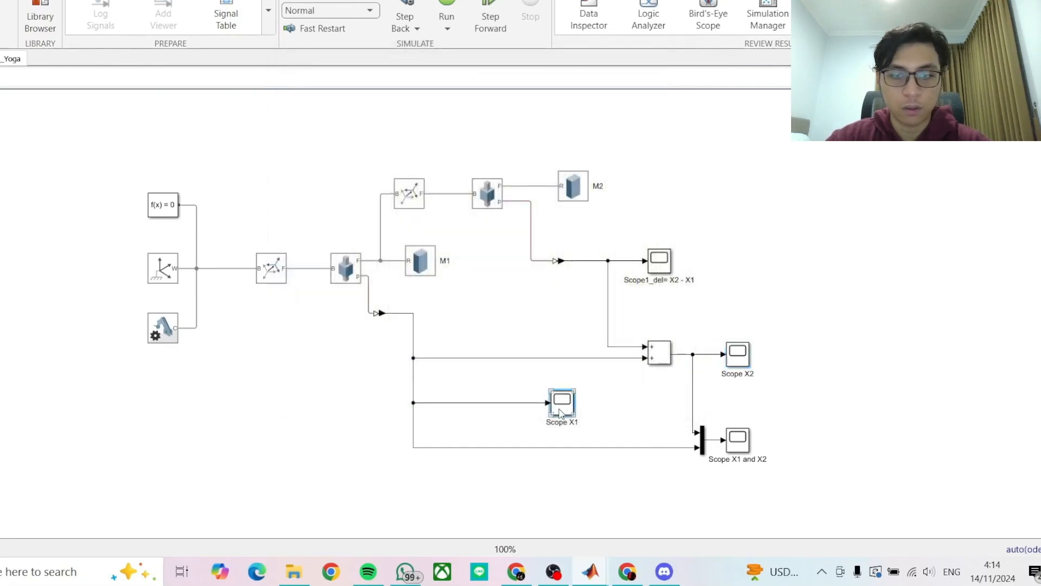
{"action": "double_click", "coordinate": [561, 403]}
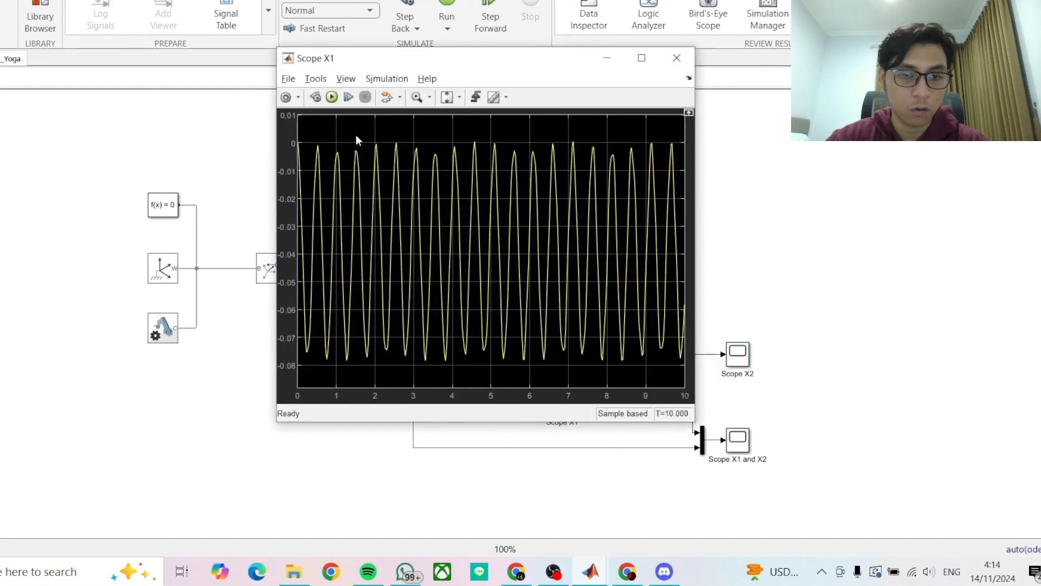
{"action": "left_click", "coordinate": [677, 58]}
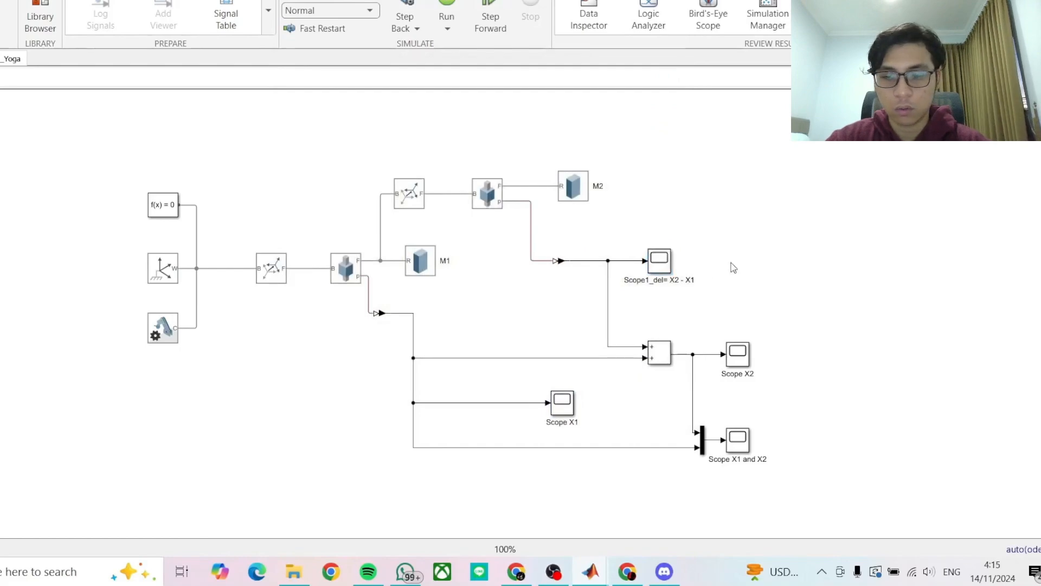
{"action": "double_click", "coordinate": [657, 266]}
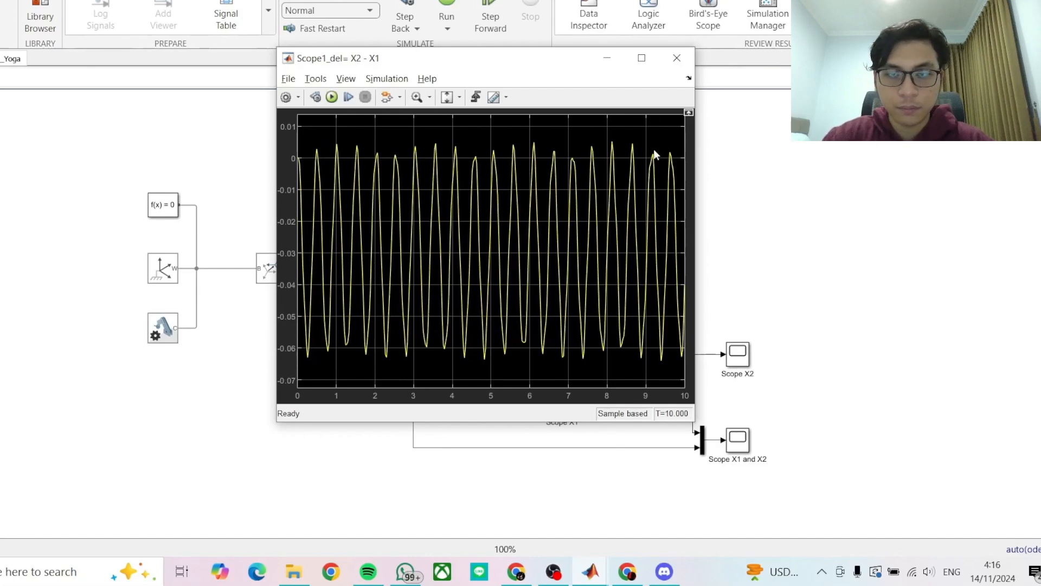
{"action": "left_click", "coordinate": [669, 54]}
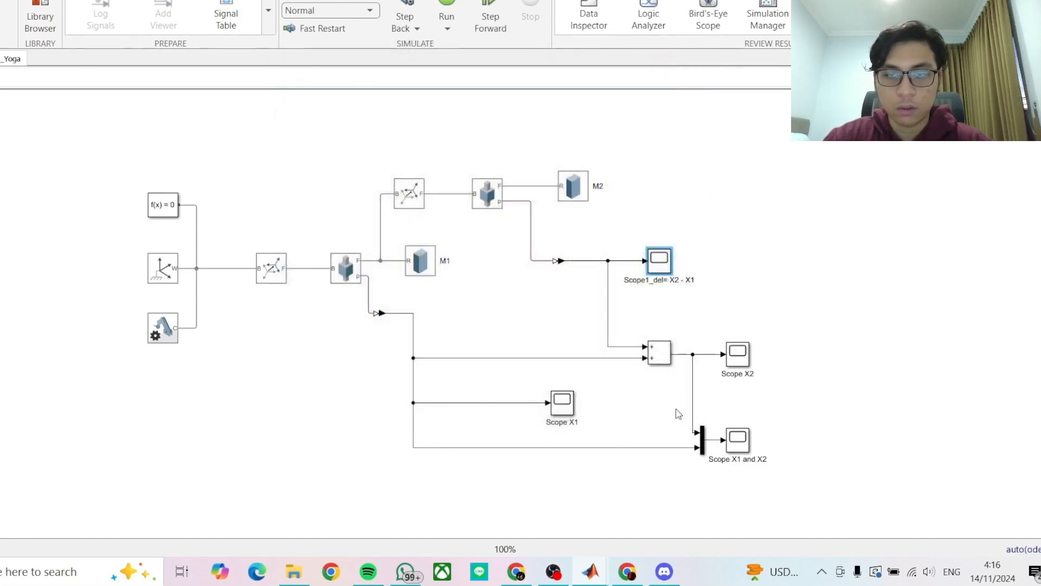
- Compare the displacement curves of both masses in the combined Scope X1 and X2 plot, and close it
{"action": "left_click", "coordinate": [740, 439]}
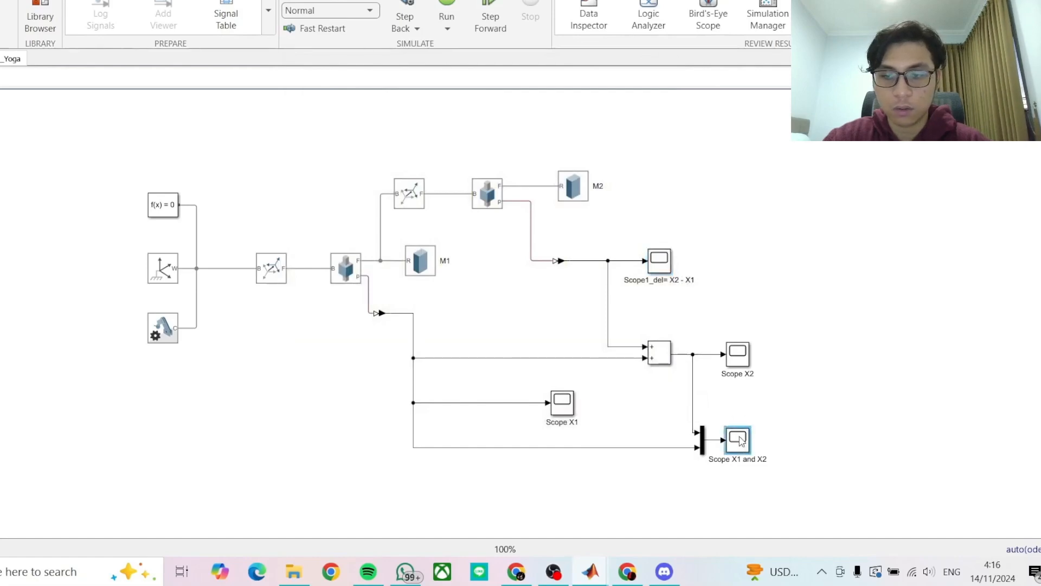
{"action": "double_click", "coordinate": [740, 439]}
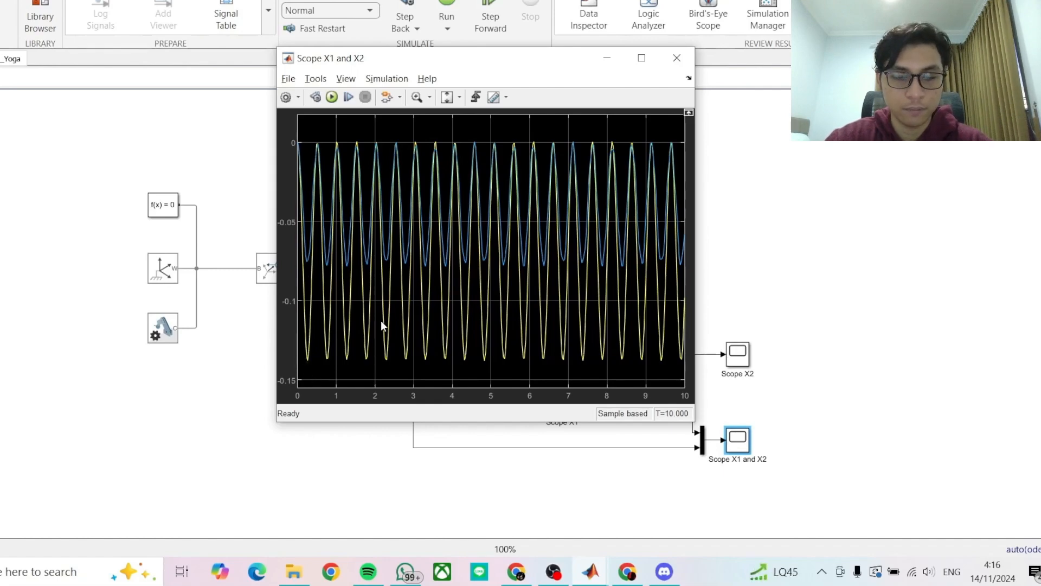
{"action": "left_click", "coordinate": [677, 57]}
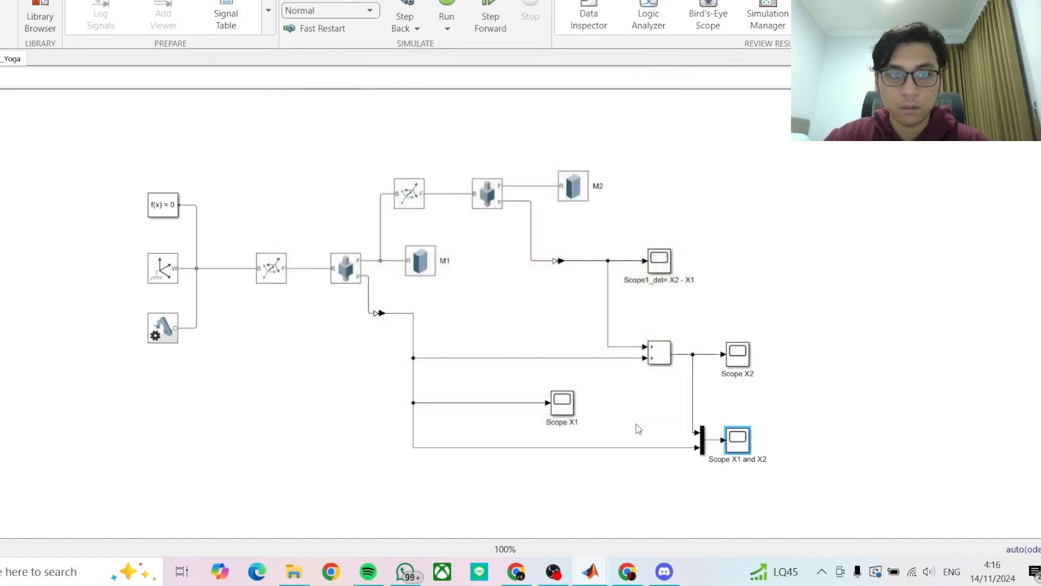
{"action": "left_click", "coordinate": [557, 568]}
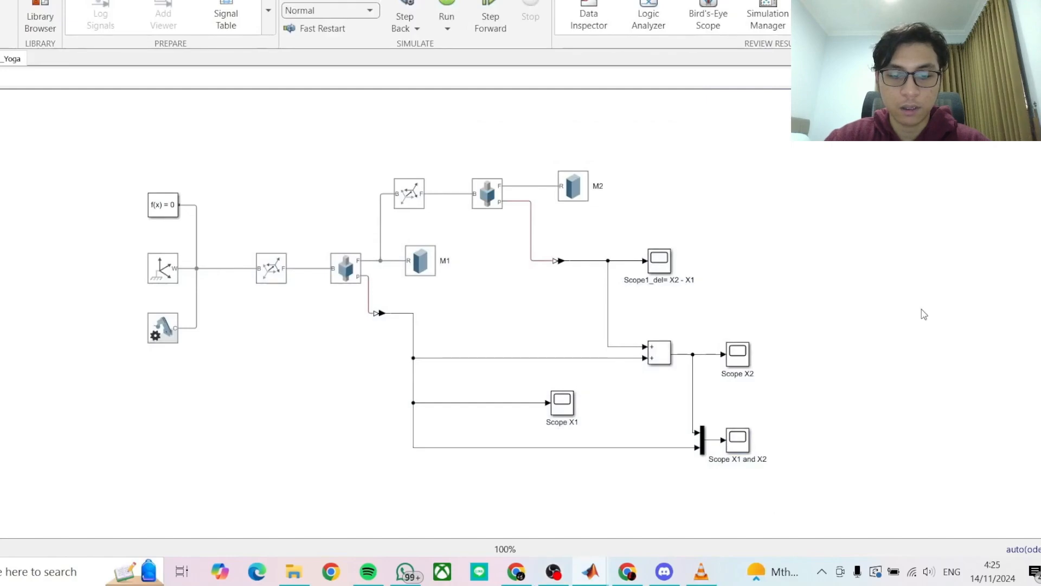
- Switch to the assignment PDF and examine the given n, spring stiffness and mass parameters in problem 1
{"action": "key", "text": "alt+Tab"}
{"action": "key", "text": "alt+Tab"}
{"action": "key", "text": "alt+Tab"}
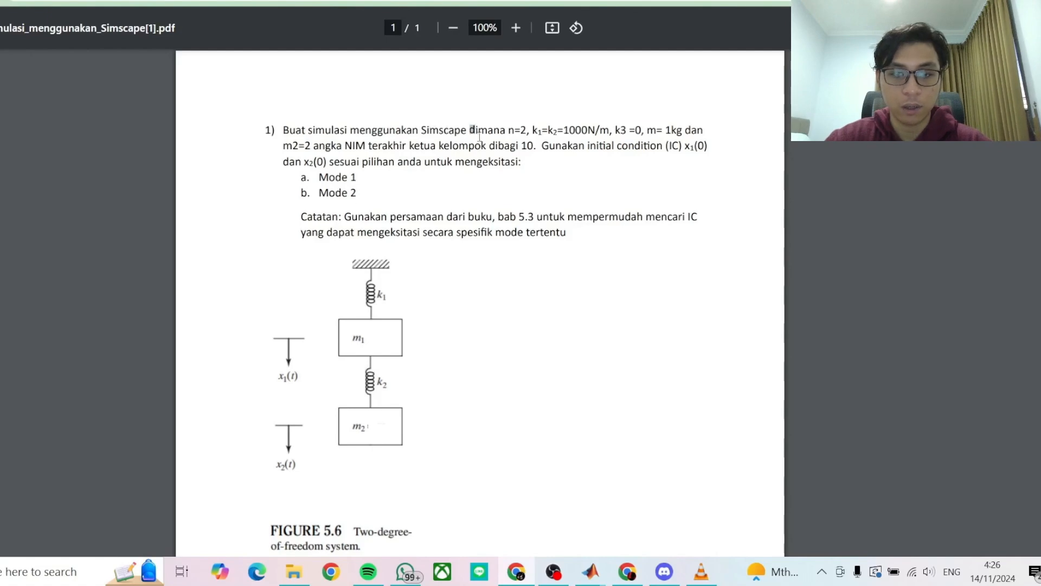
{"action": "left_click_drag", "start_coordinate": [470, 131], "coordinate": [490, 150]}
{"action": "left_click", "coordinate": [560, 197]}
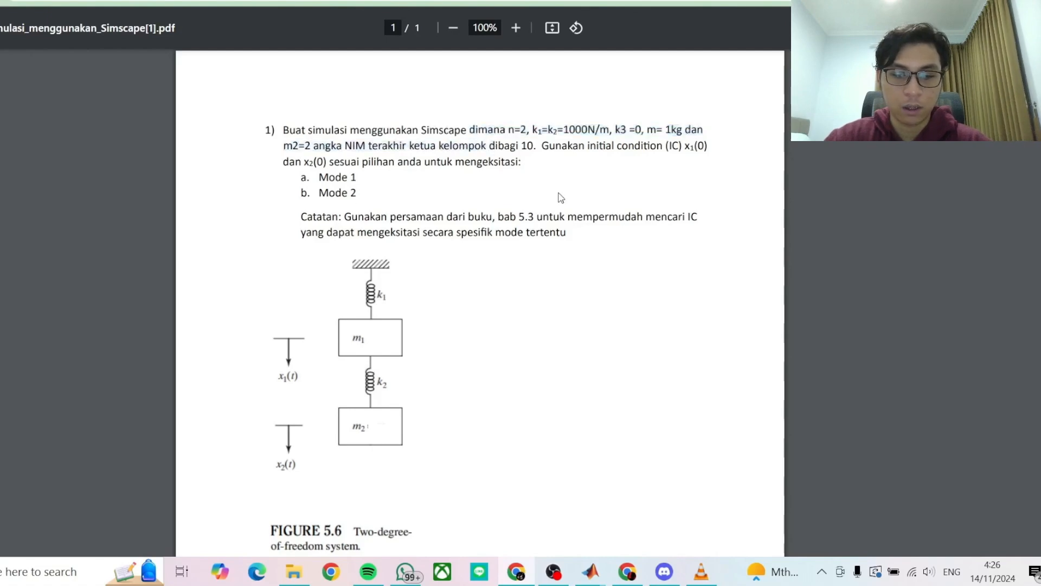